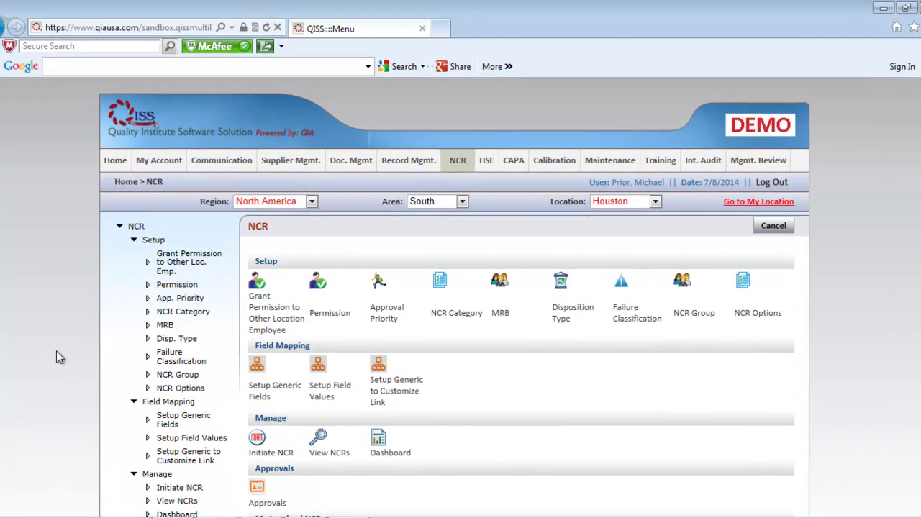
Scroll down the NCR menu to see its Setup, Field Mapping, Manage, Approvals, Edit NCRs, Search and Charts & Reports sections
scroll(57, 352, down, 5)
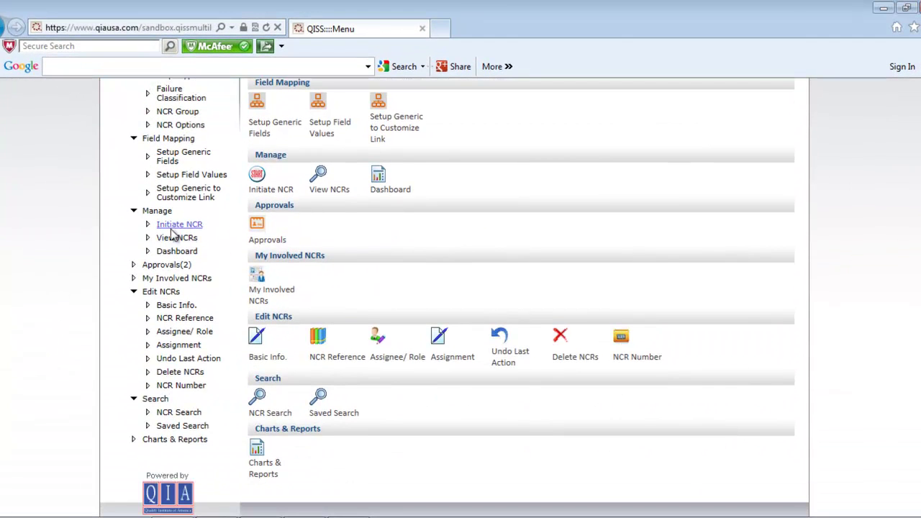
Start new NCR 0019 and file it under the Quality program
click(175, 229)
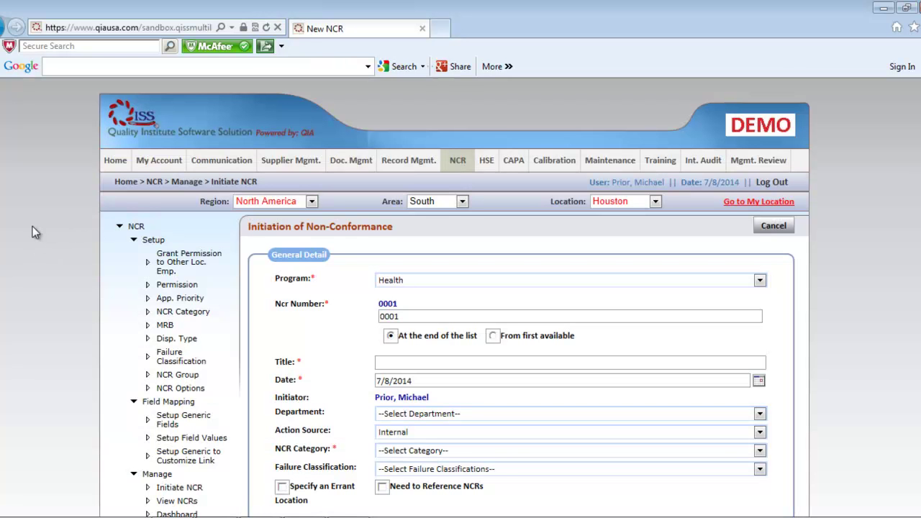
scroll(19, 228, down, 4)
scroll(20, 228, up, 3)
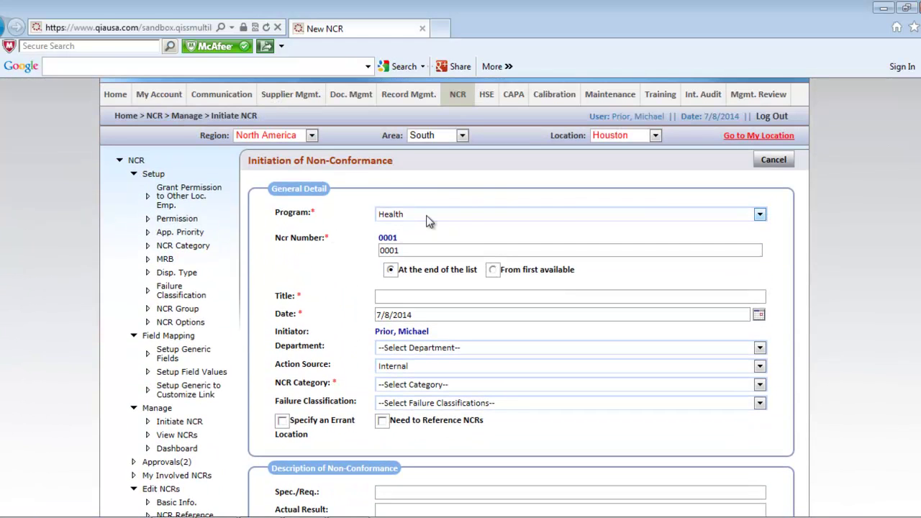
click(426, 216)
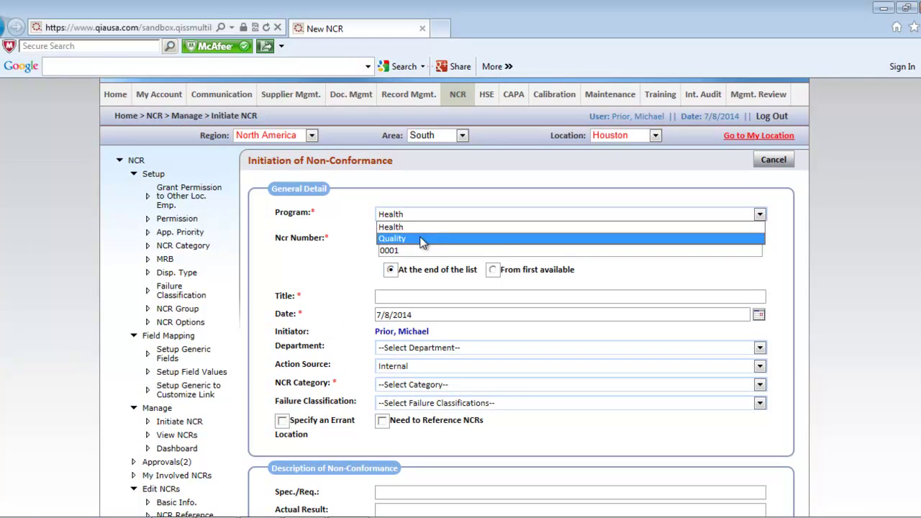
click(423, 239)
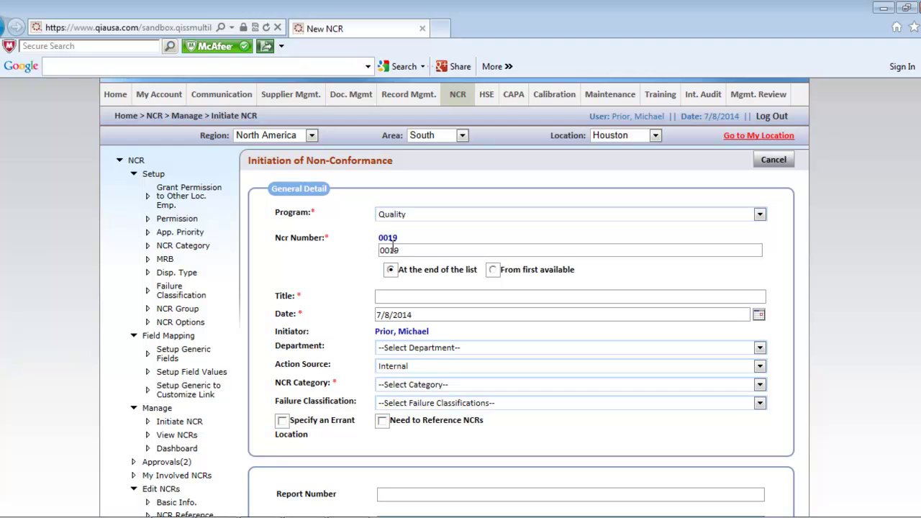
Set the NCR's department to Quality and bring up the Action Source options
scroll(453, 298, down, 1)
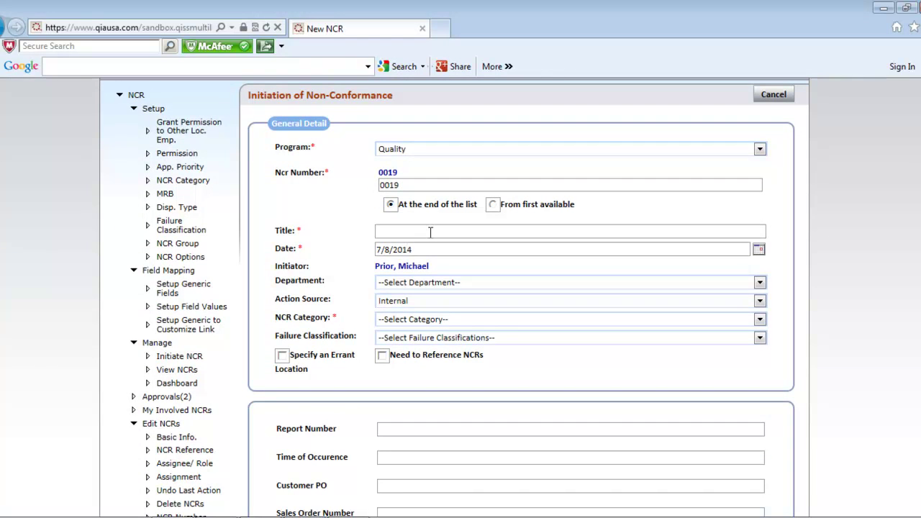
scroll(25, 202, down, 1)
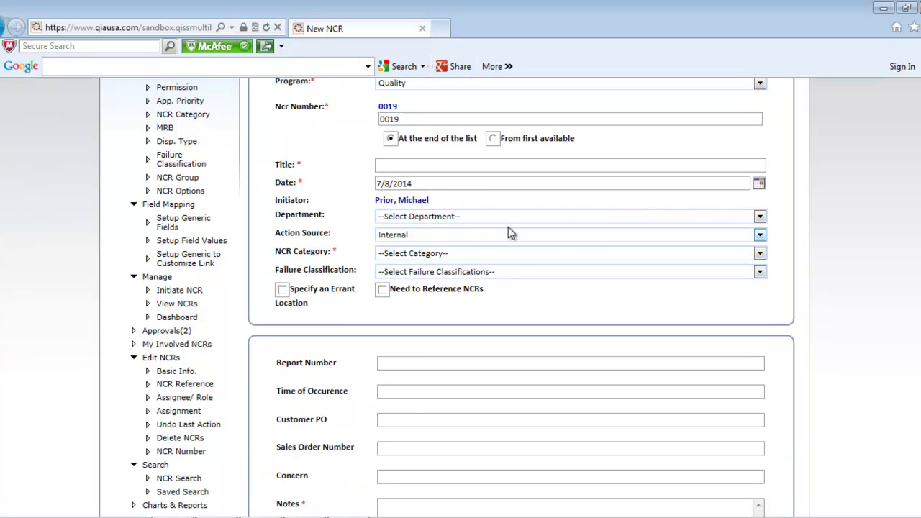
click(759, 218)
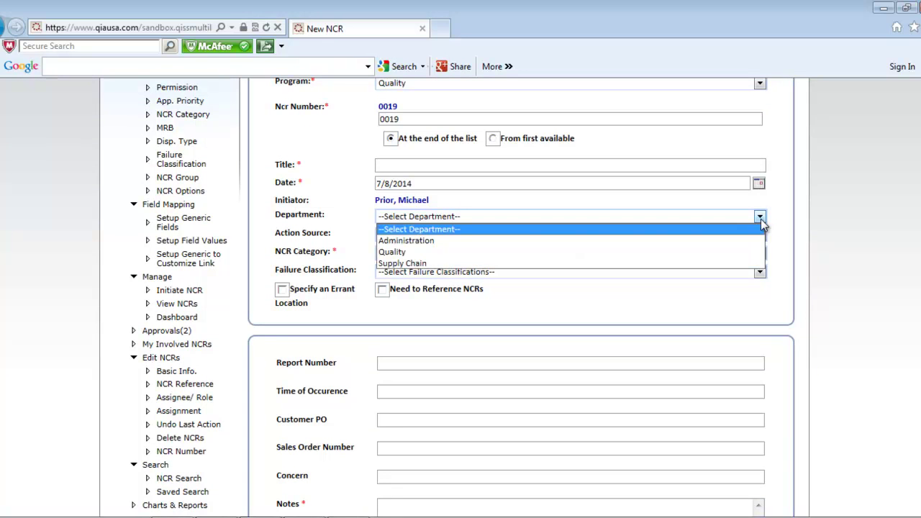
click(734, 252)
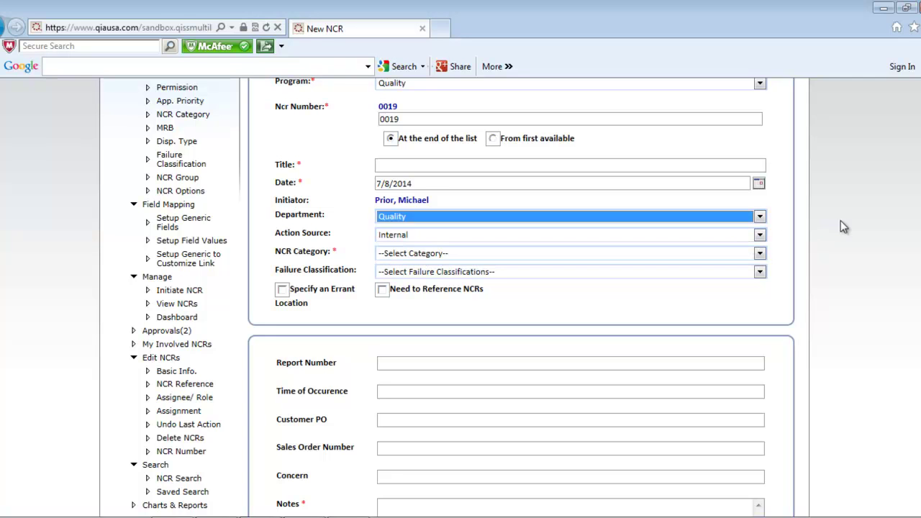
click(760, 237)
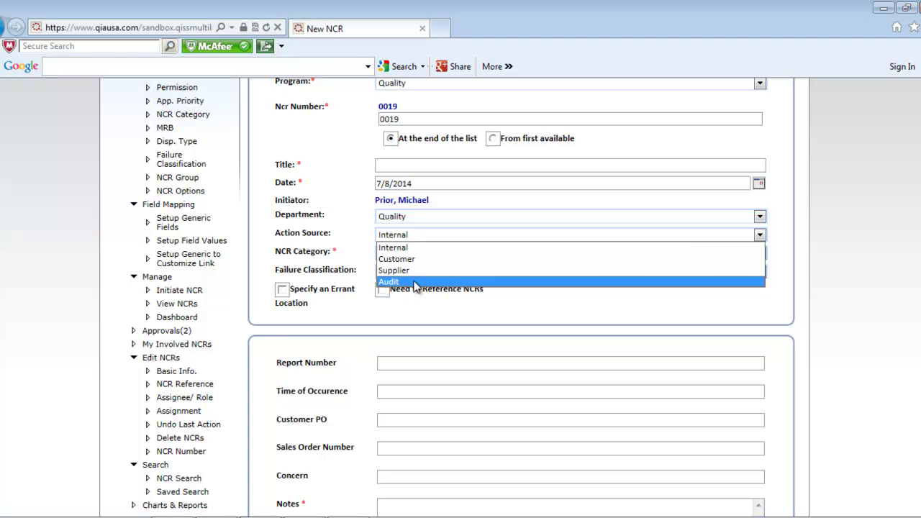
click(863, 208)
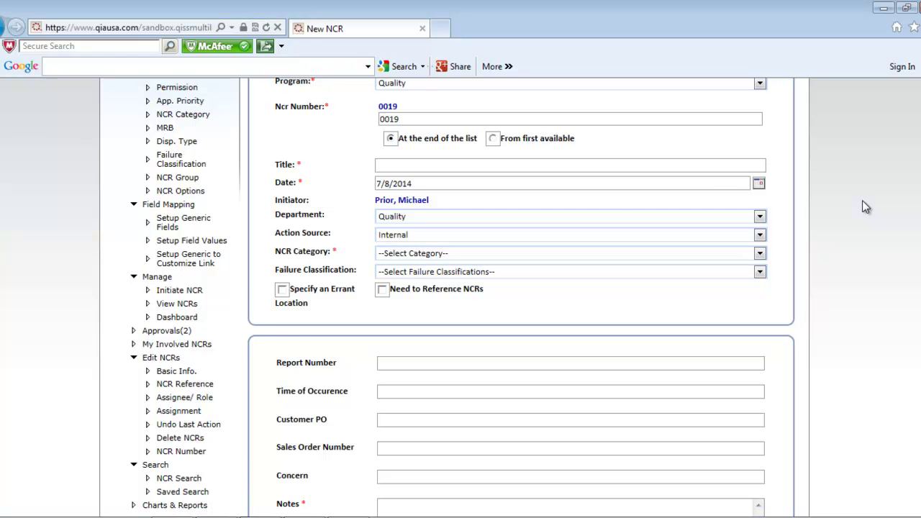
scroll(866, 207, down, 1)
scroll(866, 208, down, 1)
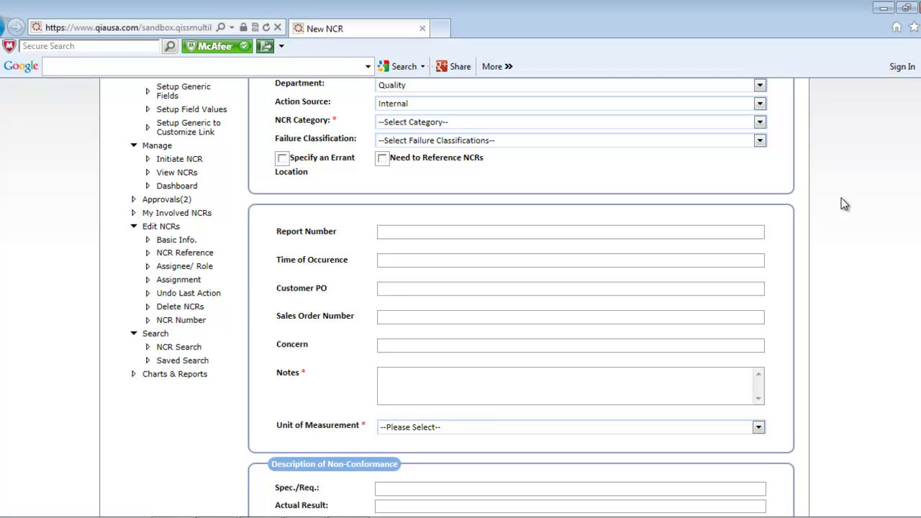
scroll(840, 199, down, 5)
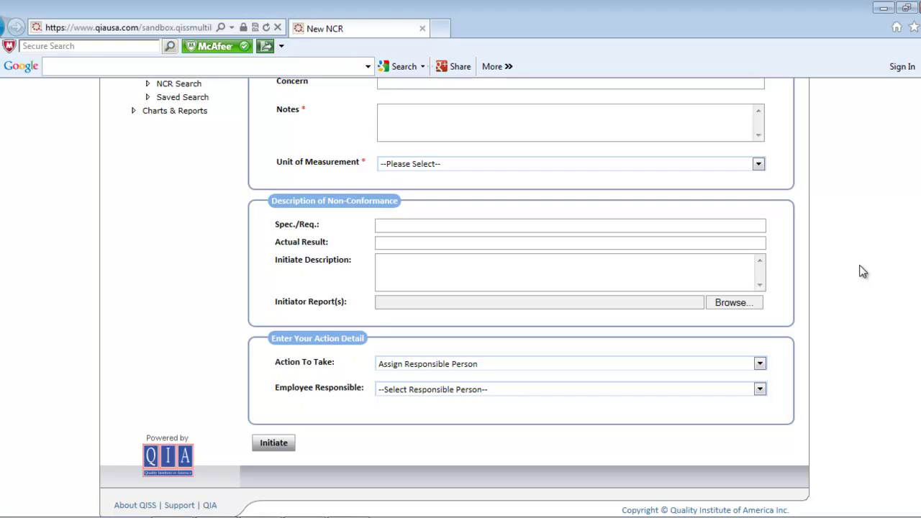
scroll(862, 271, up, 6)
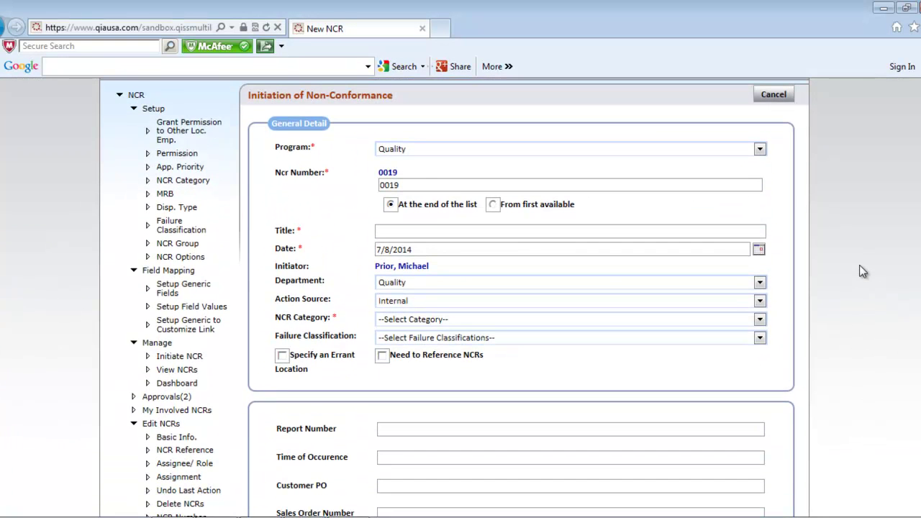
Open View NCRs and browse the list from NCR-0018 to NCR-0001 with status and CAPA references
click(186, 372)
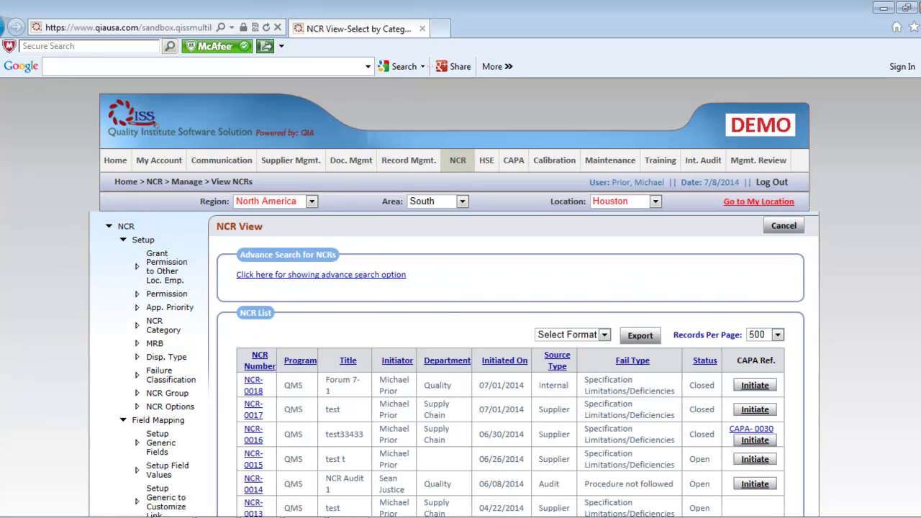
scroll(898, 201, down, 10)
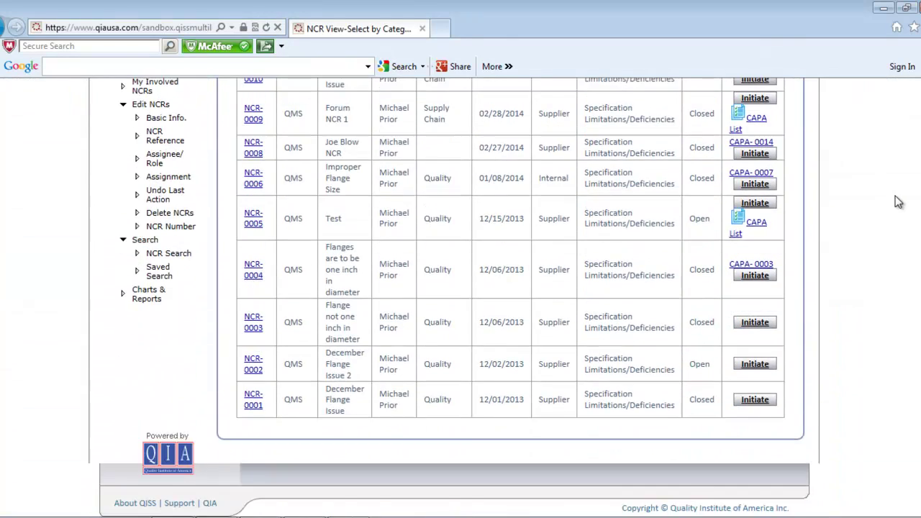
scroll(898, 202, up, 5)
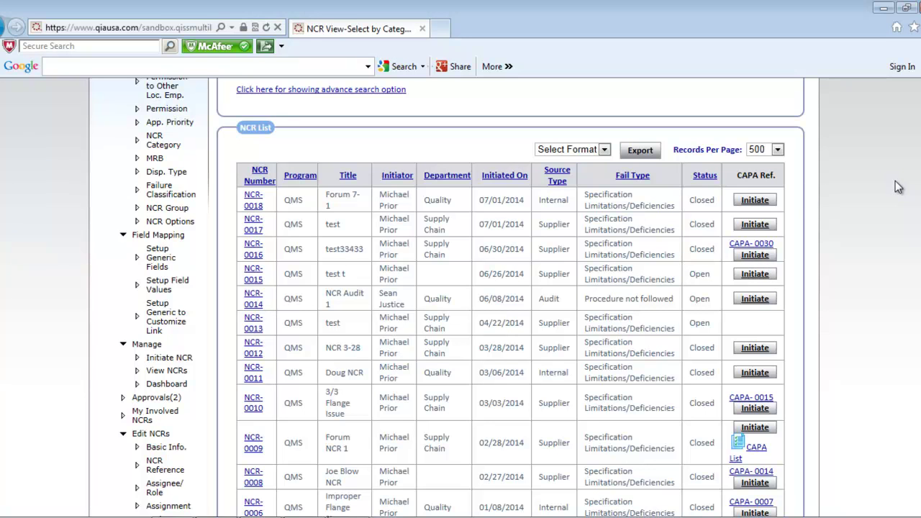
scroll(876, 180, down, 1)
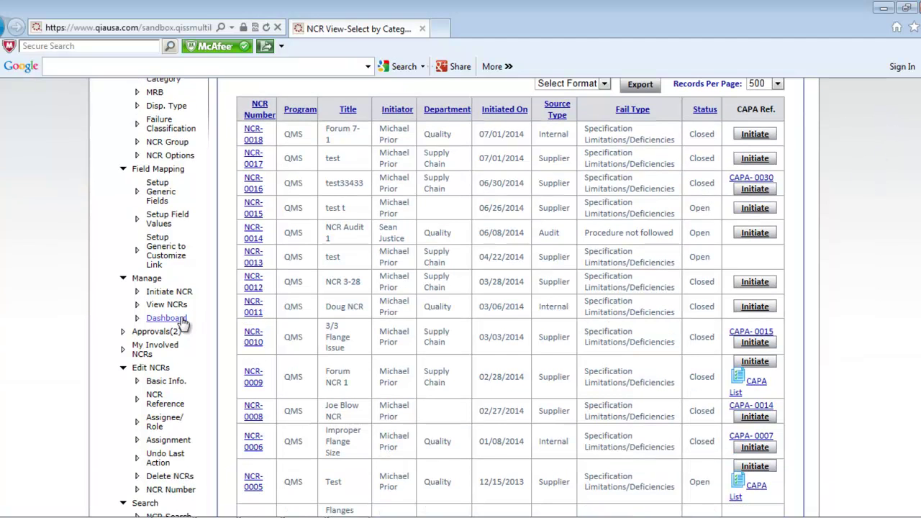
Open the NCR DashBoard to see the six assigned NCRs with assignees, due dates and actions
click(180, 321)
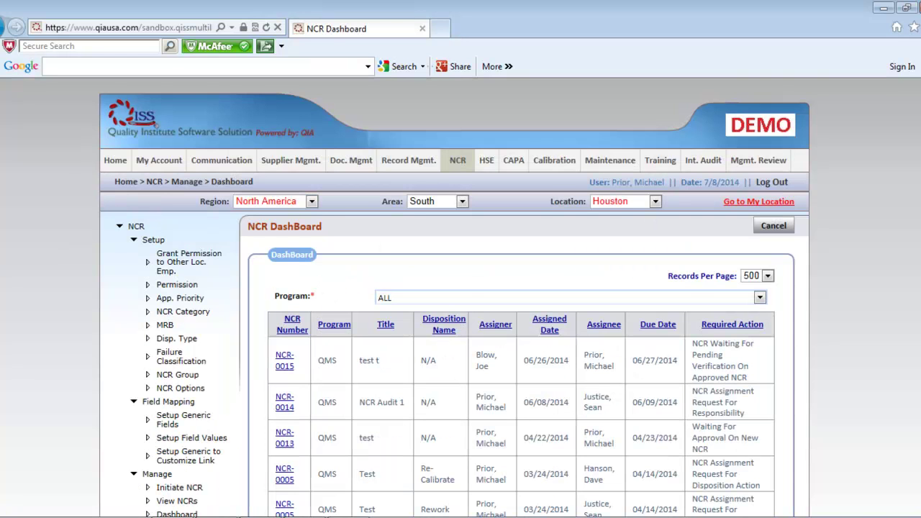
scroll(460, 297, down, 1)
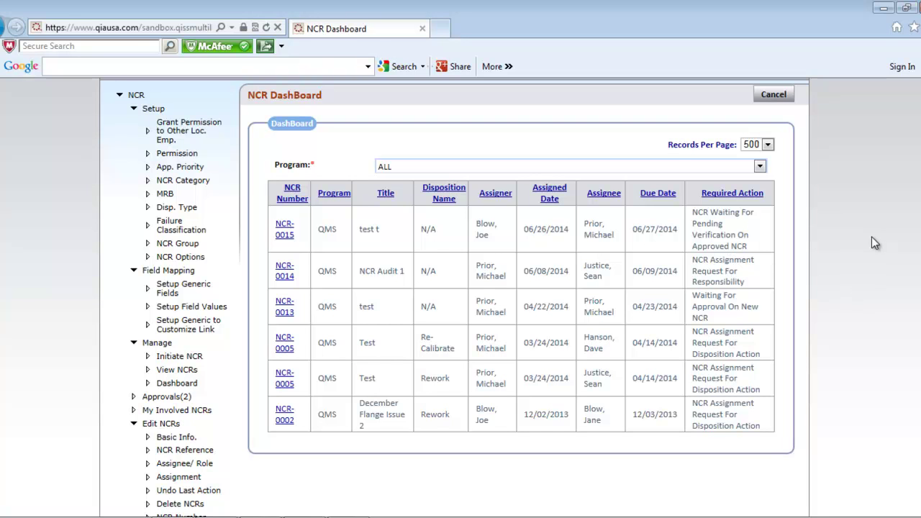
scroll(871, 238, down, 5)
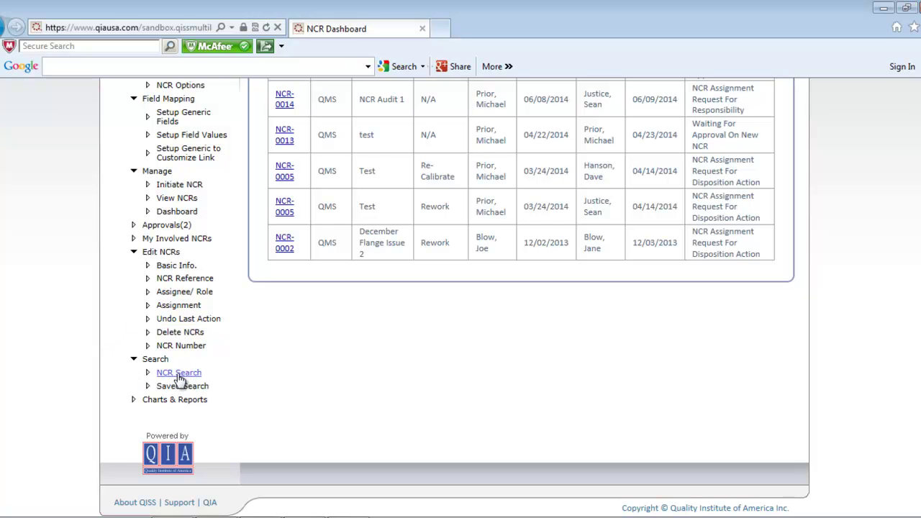
Open NCR Search for the Quality program, showing Advanced Search Condition Block #1 with Title Contains, matching All
click(179, 376)
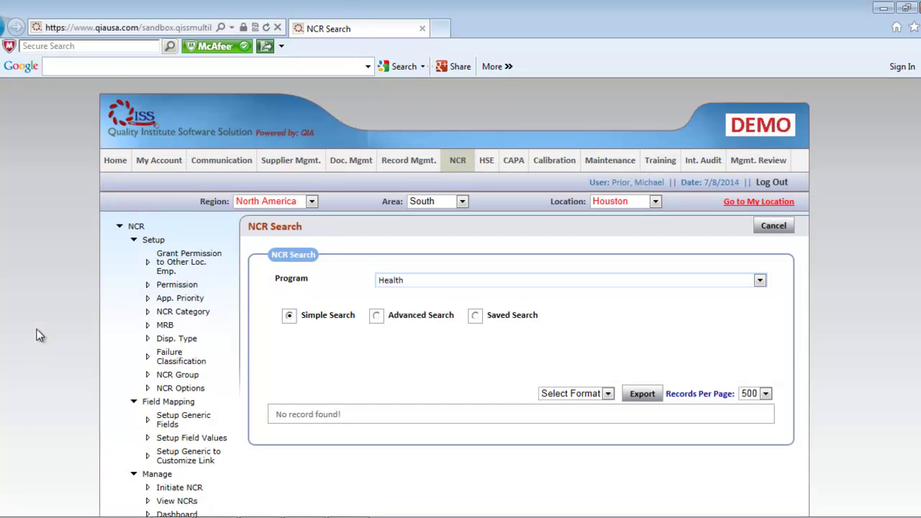
click(417, 282)
click(397, 303)
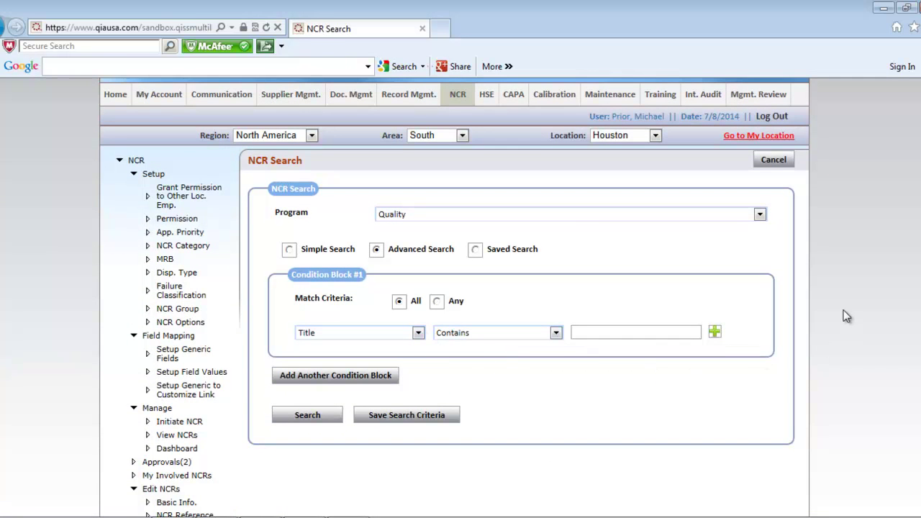
scroll(845, 317, down, 1)
scroll(846, 317, down, 1)
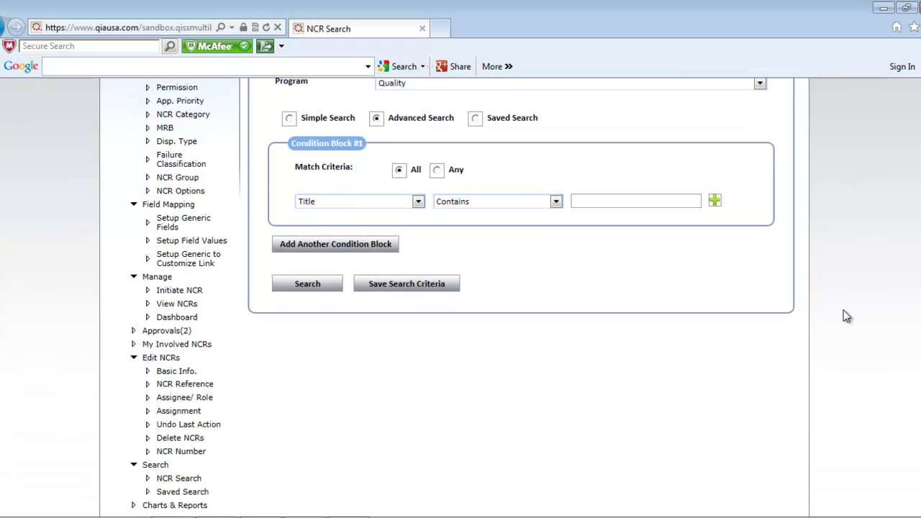
scroll(846, 316, down, 1)
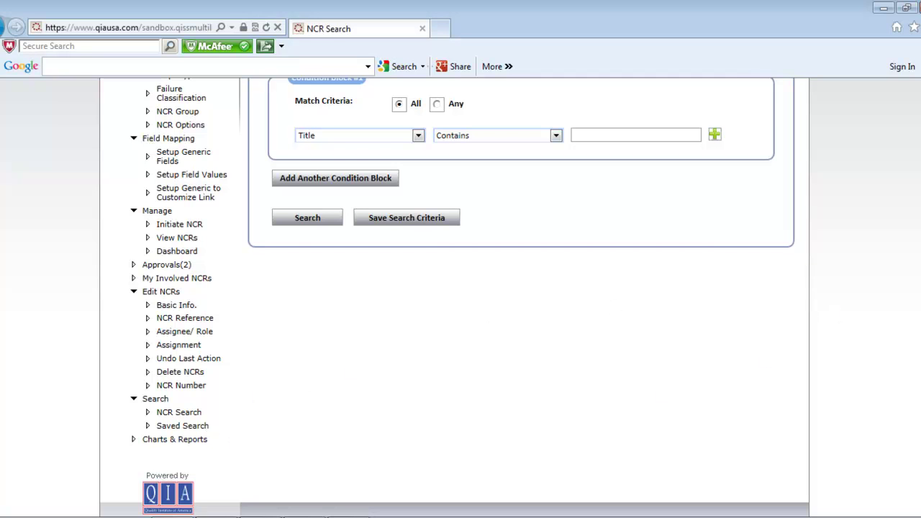
scroll(455, 298, up, 4)
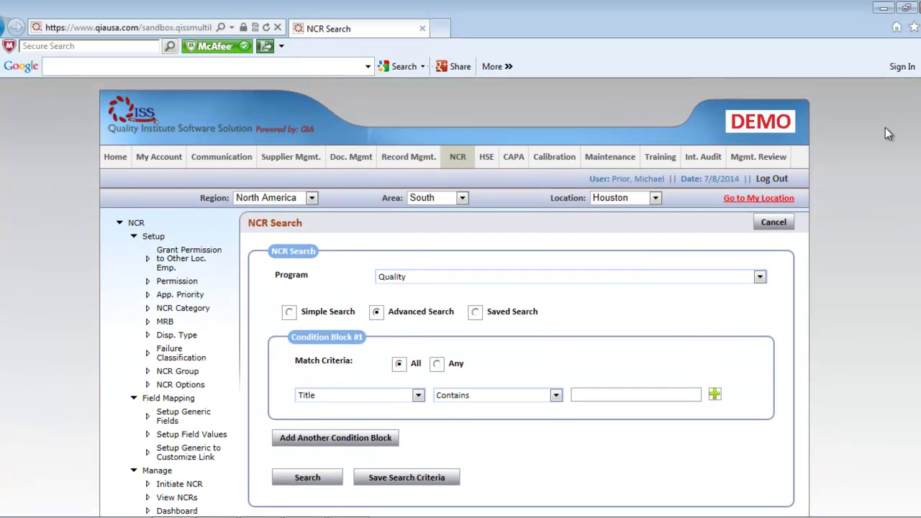